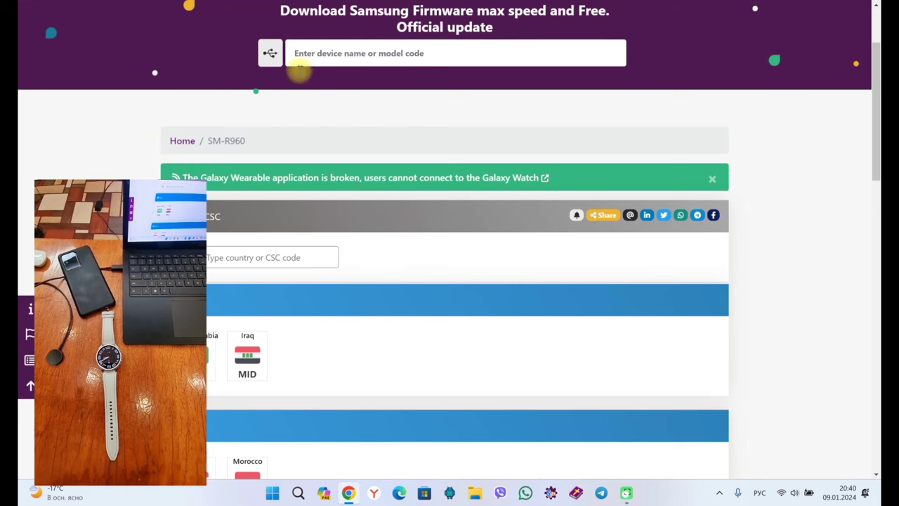
Review the SamFw firmware page for the SM-R960, including the regional CSC entries and the firmware filters
{"action": "scroll", "coordinate": [449, 281], "scroll_direction": "down", "scroll_amount": 2}
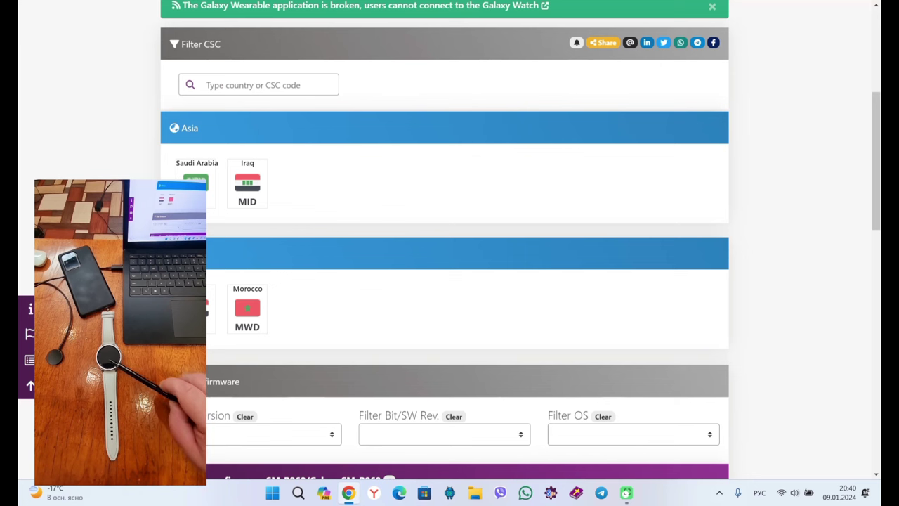
{"action": "scroll", "coordinate": [241, 191], "scroll_direction": "up", "scroll_amount": 3}
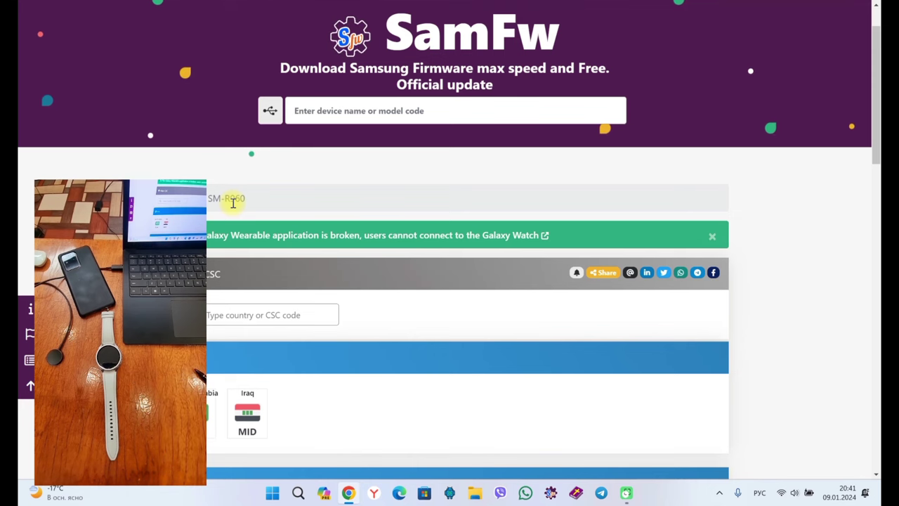
{"action": "scroll", "coordinate": [210, 351], "scroll_direction": "down", "scroll_amount": 1}
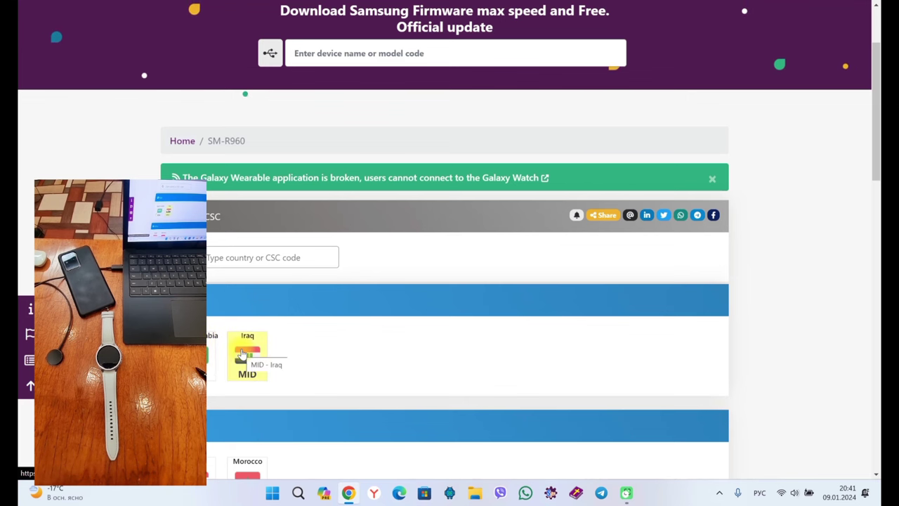
{"action": "scroll", "coordinate": [244, 358], "scroll_direction": "down", "scroll_amount": 1}
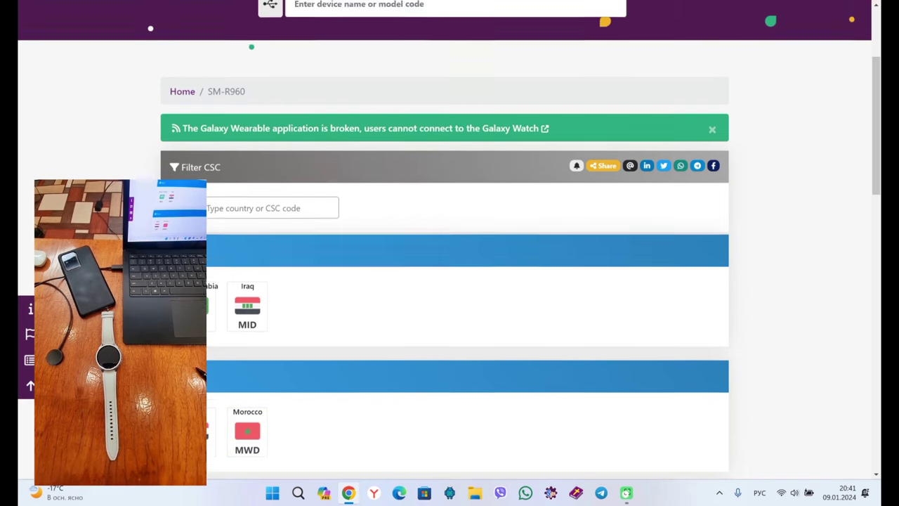
{"action": "scroll", "coordinate": [449, 253], "scroll_direction": "up", "scroll_amount": 3}
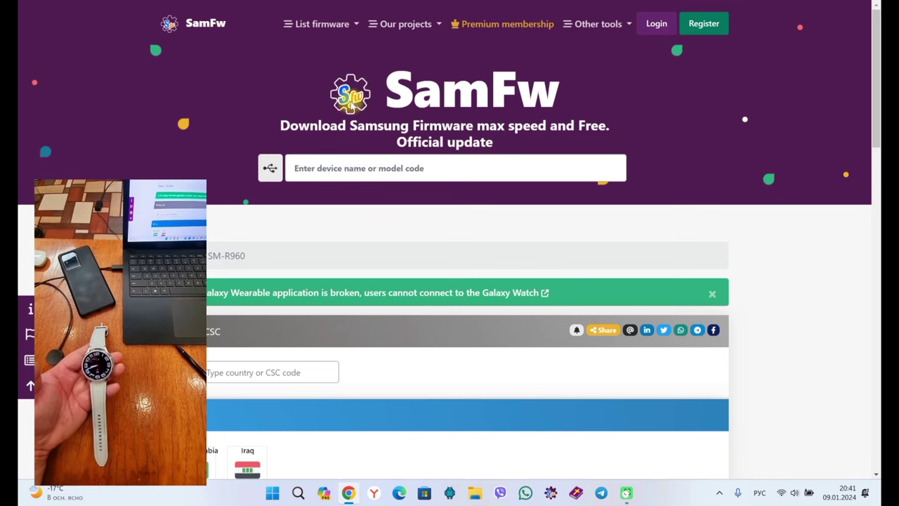
Show the desktop and line up the loose Wi-Fi folder and the "Рождение Иисуса" text file with the other icons
{"action": "key", "text": "super+d"}
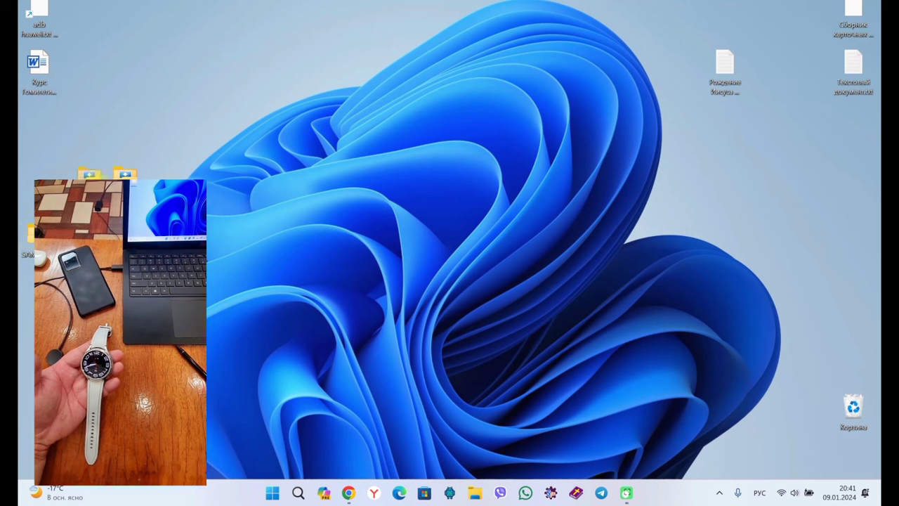
{"action": "left_click_drag", "start_coordinate": [89, 173], "coordinate": [70, 175]}
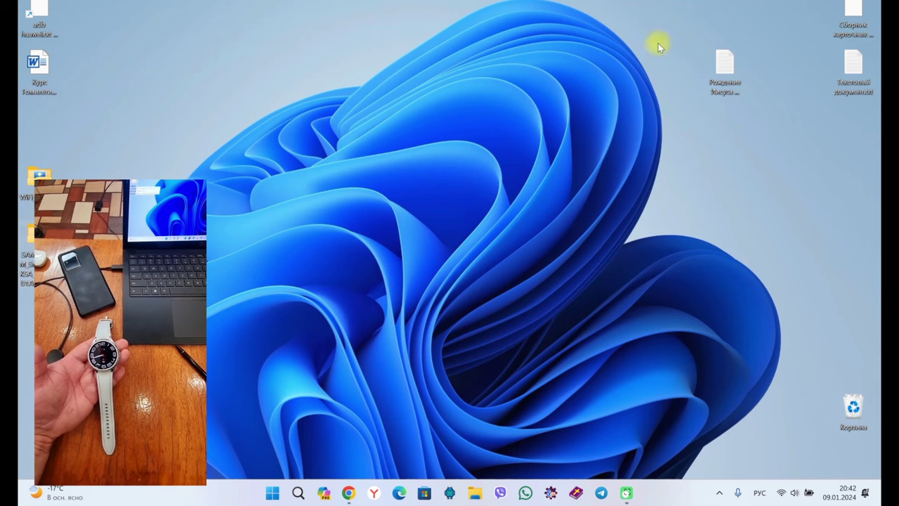
{"action": "left_click_drag", "start_coordinate": [720, 74], "coordinate": [856, 123]}
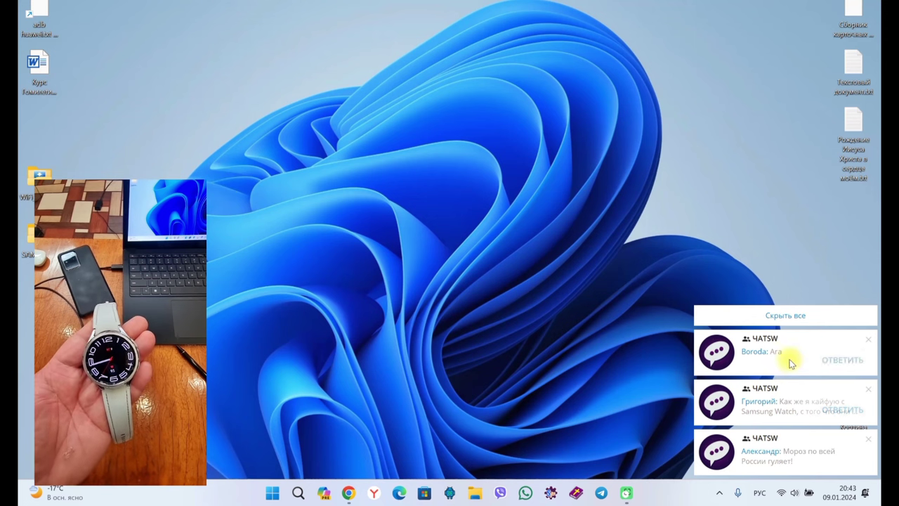
Dismiss all the chat notifications and quit Telegram running in the background
{"action": "left_click", "coordinate": [790, 316]}
{"action": "left_click", "coordinate": [719, 492]}
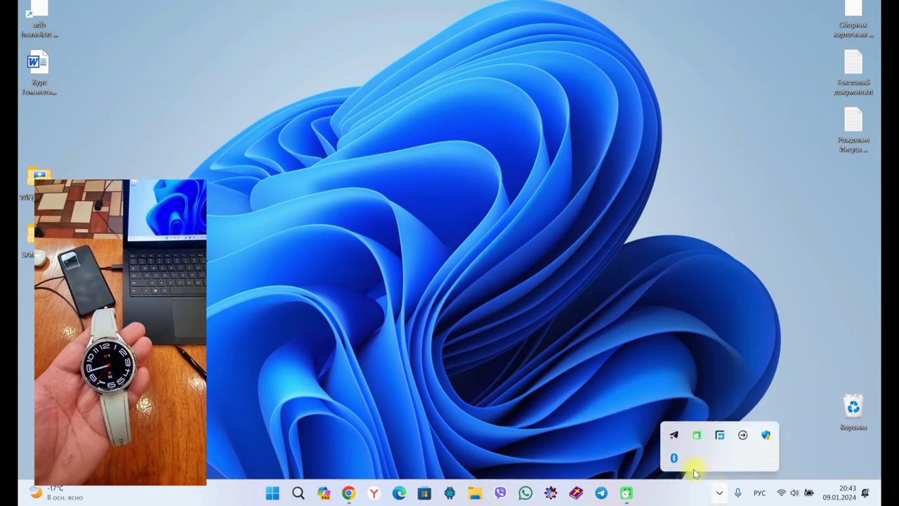
{"action": "right_click", "coordinate": [673, 434]}
{"action": "left_click", "coordinate": [683, 419]}
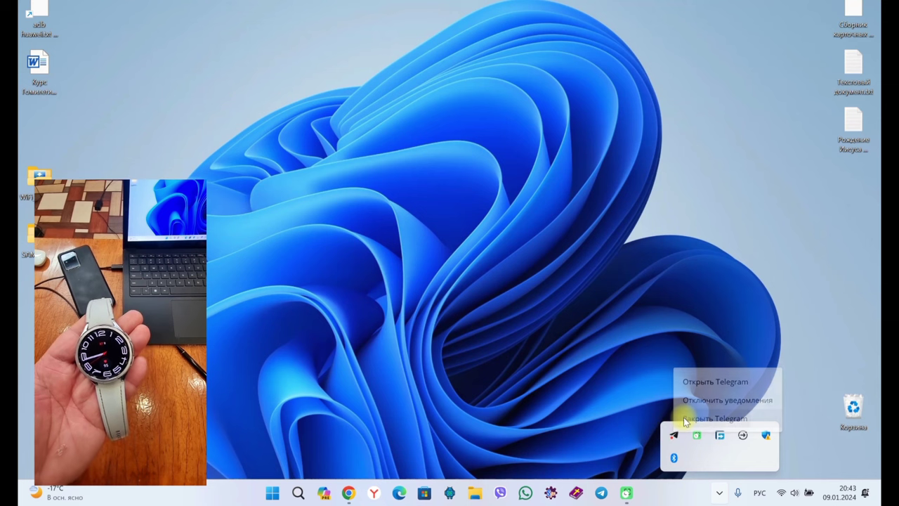
{"action": "left_click", "coordinate": [628, 361]}
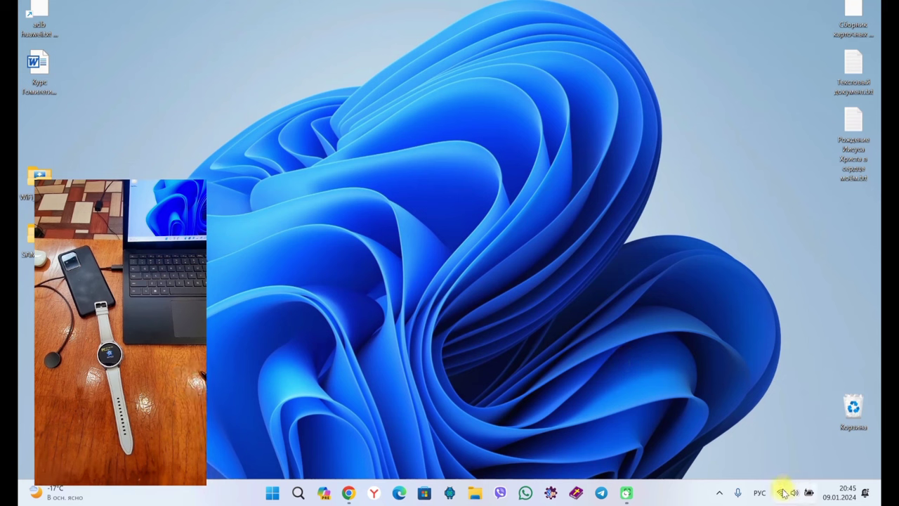
Turn off automatic connection for the connected Wi-Fi network RT-5GPON-33 in its properties and close the settings
{"action": "mouse_move", "coordinate": [783, 493]}
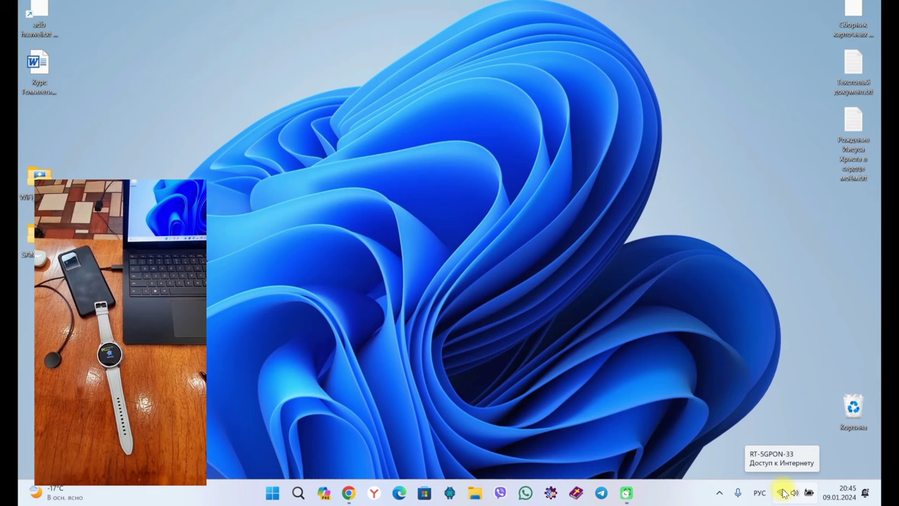
{"action": "left_click", "coordinate": [783, 492]}
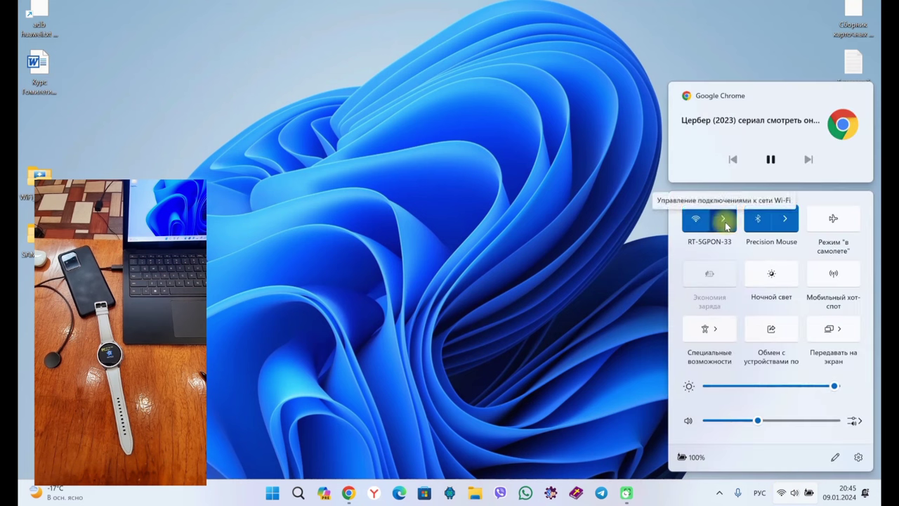
{"action": "left_click", "coordinate": [724, 220]}
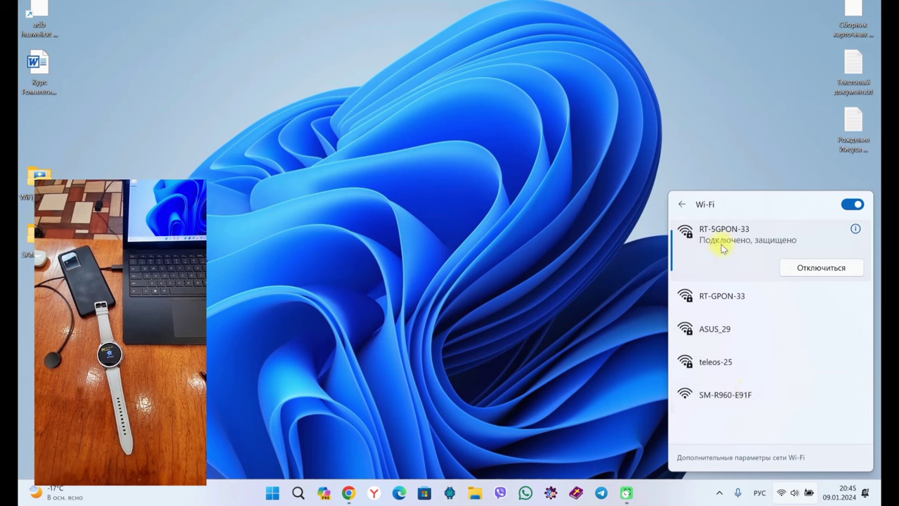
{"action": "right_click", "coordinate": [757, 241]}
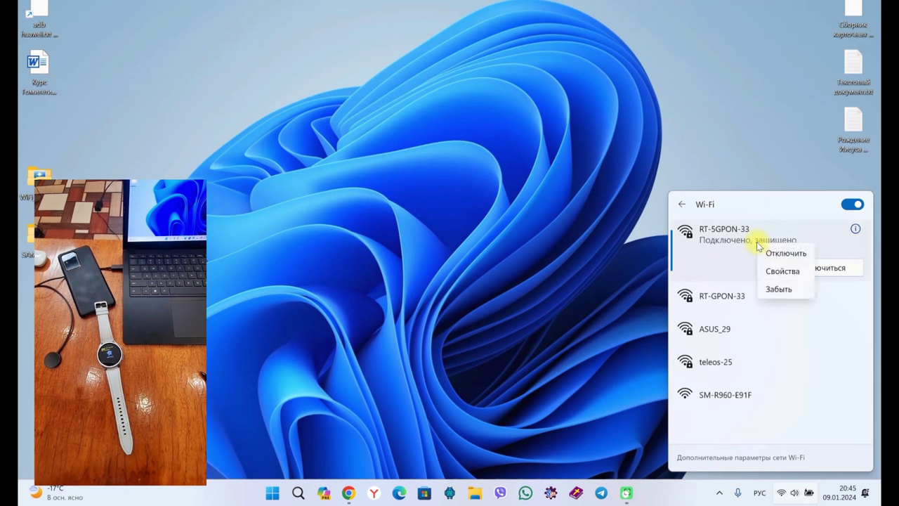
{"action": "right_click", "coordinate": [737, 244]}
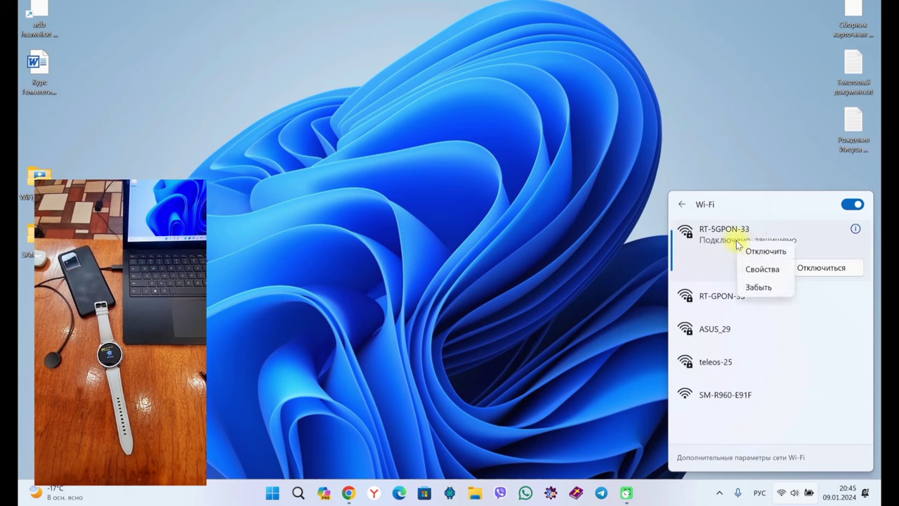
{"action": "left_click", "coordinate": [778, 270]}
{"action": "scroll", "coordinate": [604, 231], "scroll_direction": "down", "scroll_amount": 5}
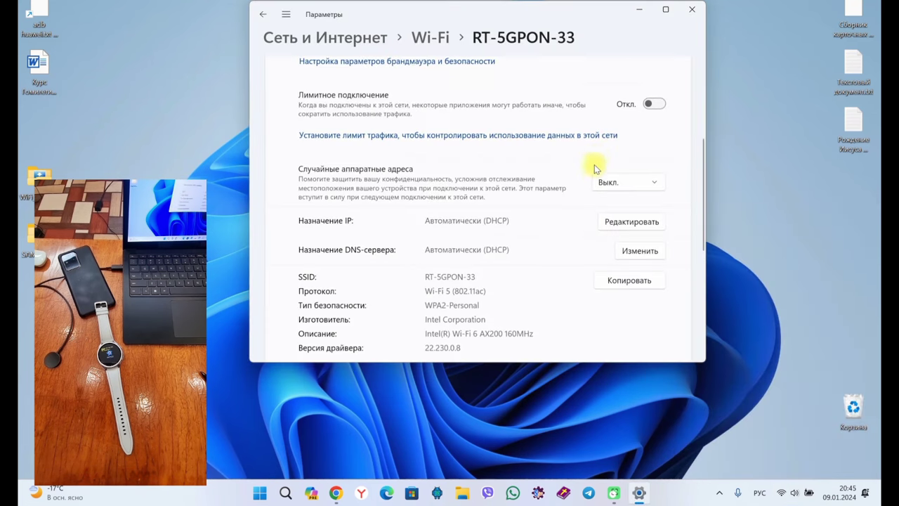
{"action": "scroll", "coordinate": [598, 158], "scroll_direction": "up", "scroll_amount": 4}
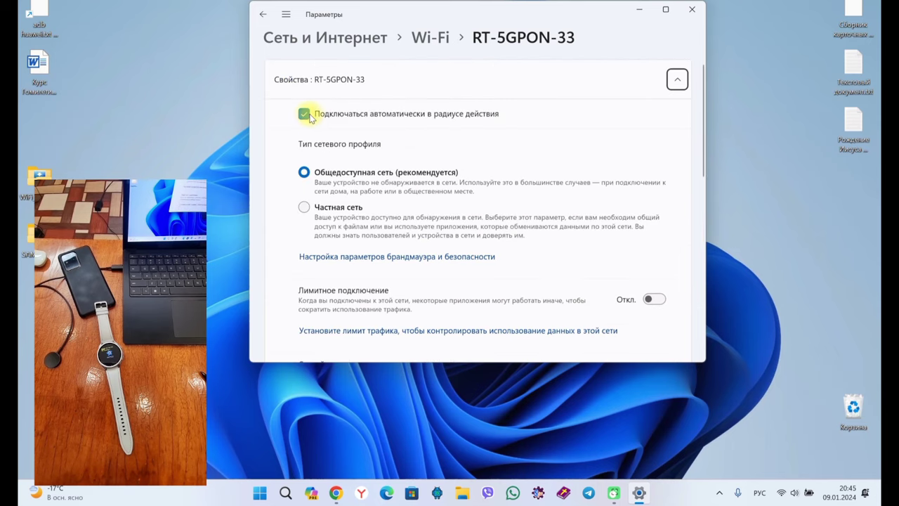
{"action": "left_click", "coordinate": [305, 114]}
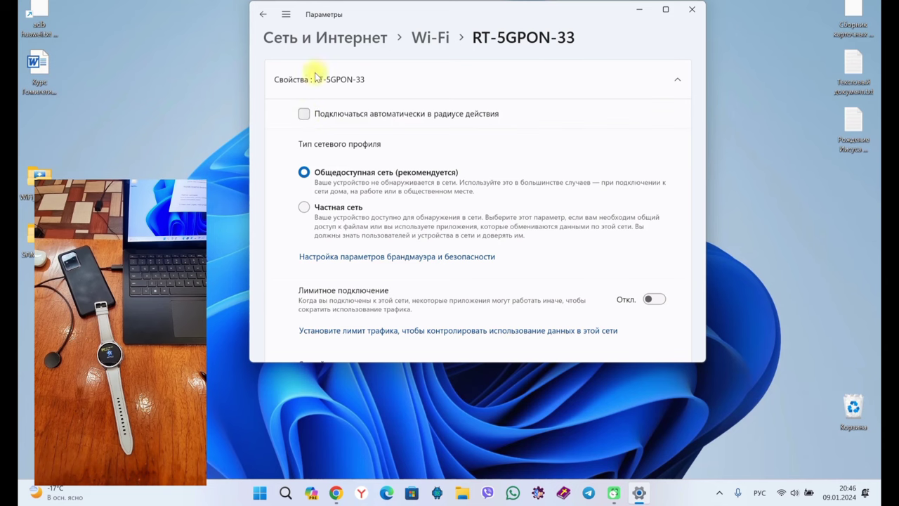
{"action": "left_click", "coordinate": [266, 15]}
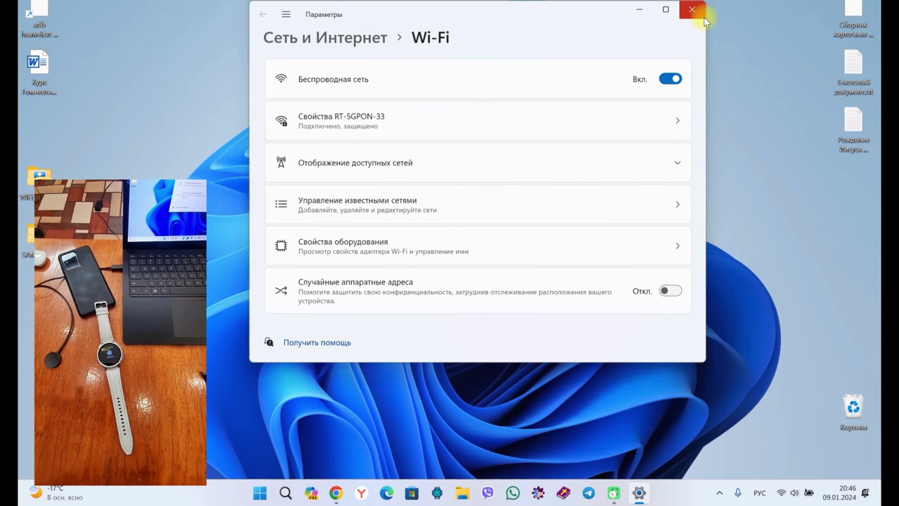
{"action": "left_click", "coordinate": [692, 9]}
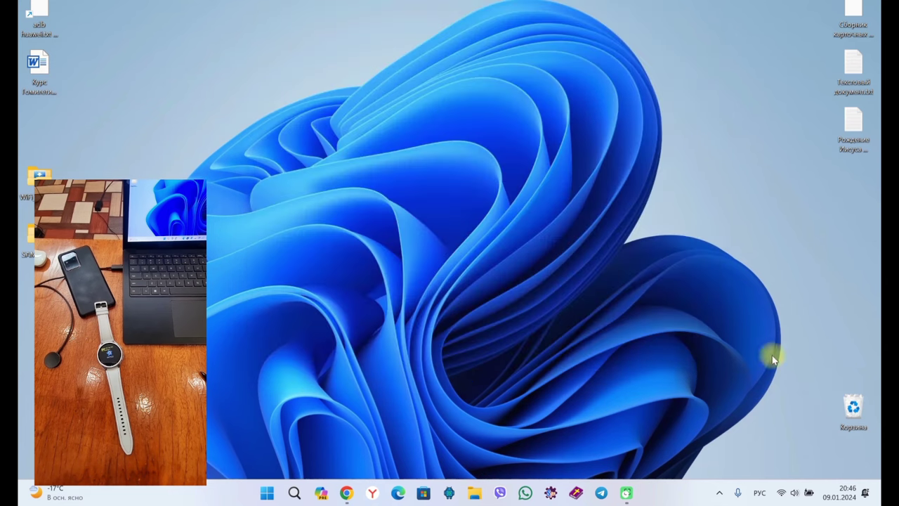
Connect to the watch's open Wi-Fi network SM-R960-E91F with automatic connection enabled
{"action": "left_click", "coordinate": [784, 495]}
{"action": "left_click", "coordinate": [719, 215]}
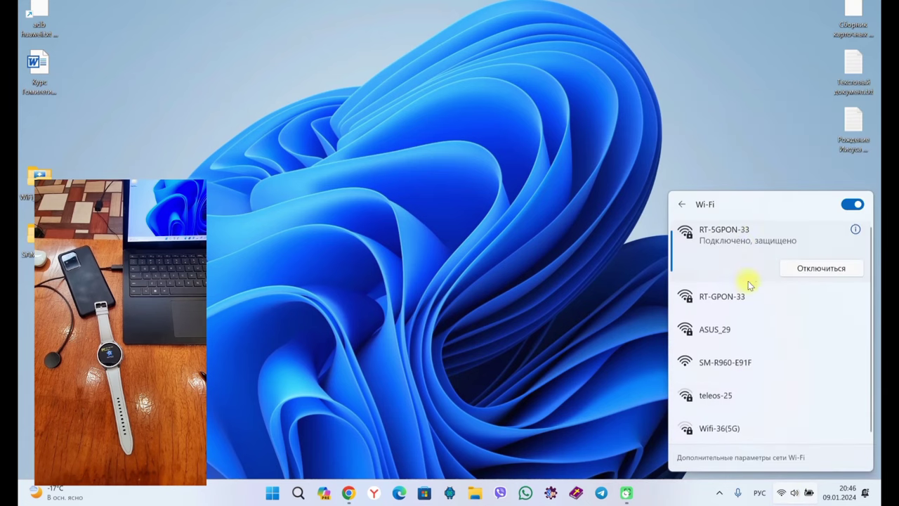
{"action": "left_click", "coordinate": [747, 368]}
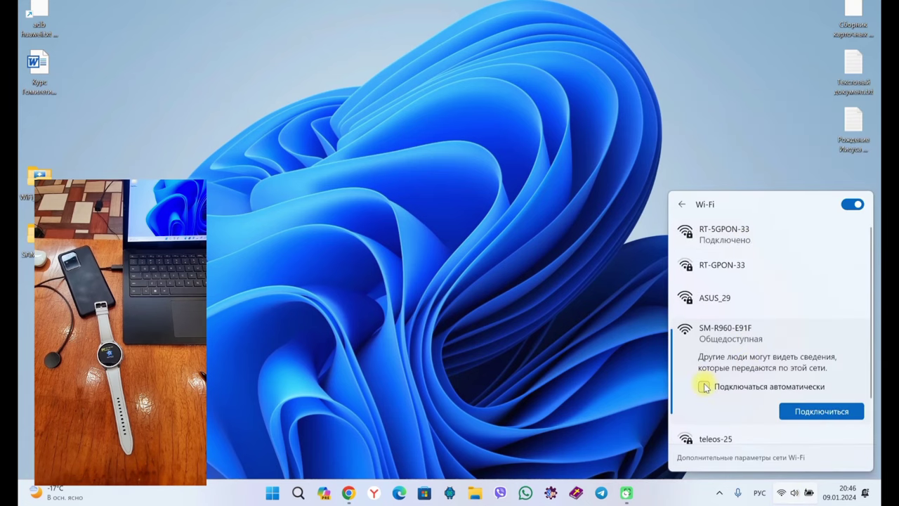
{"action": "left_click", "coordinate": [703, 386]}
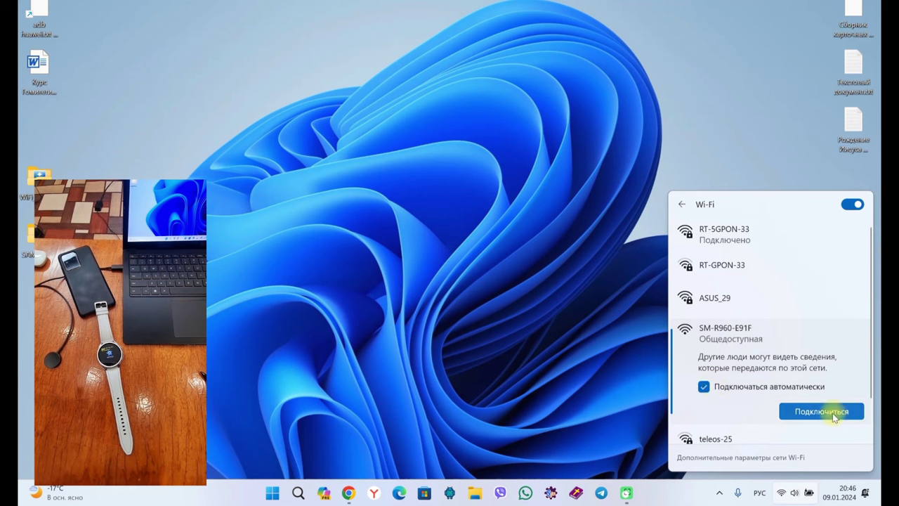
{"action": "left_click", "coordinate": [834, 415]}
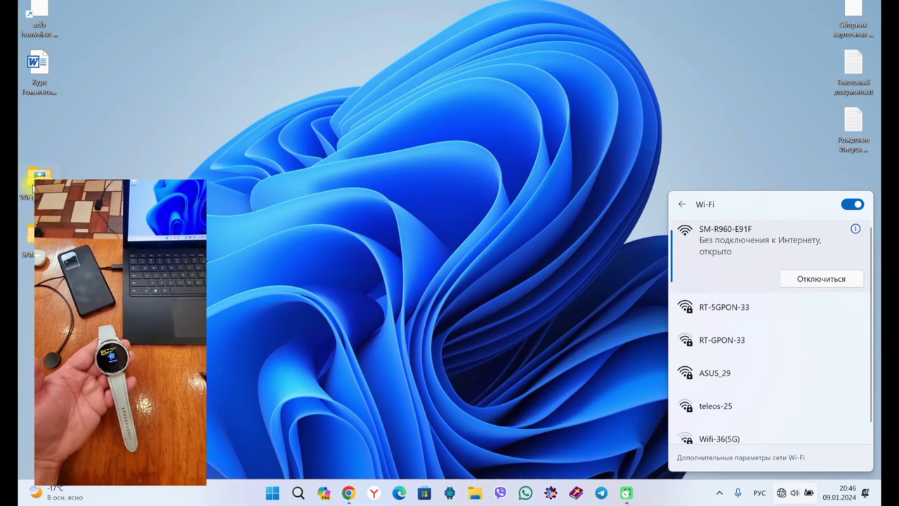
Launch NetOdin3.exe from the WiFi_Net_Odin folder and check the SM-R960 firmware folder, leaving only the flashing tool open
{"action": "double_click", "coordinate": [39, 179]}
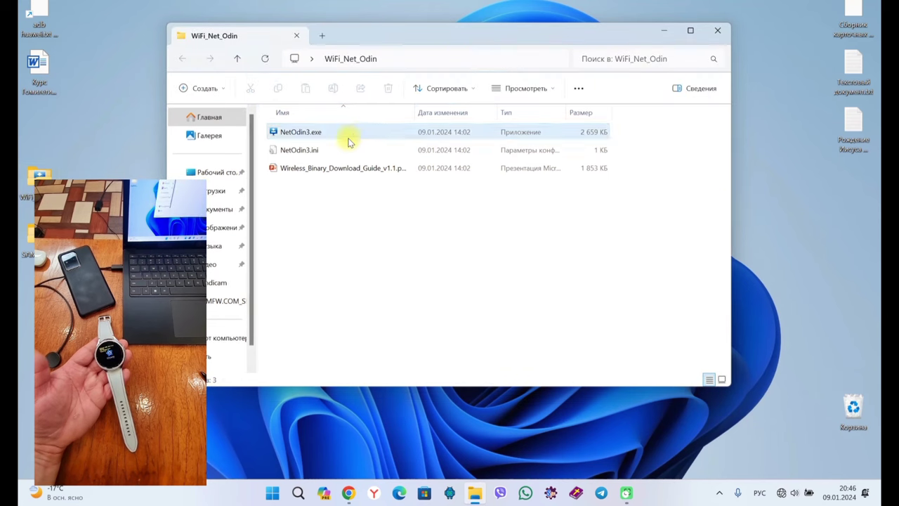
{"action": "double_click", "coordinate": [341, 137]}
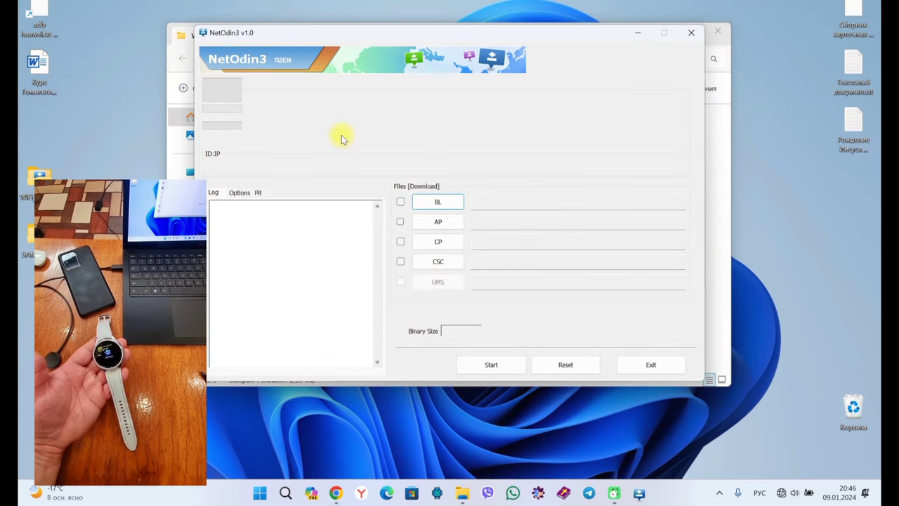
{"action": "left_click", "coordinate": [29, 233]}
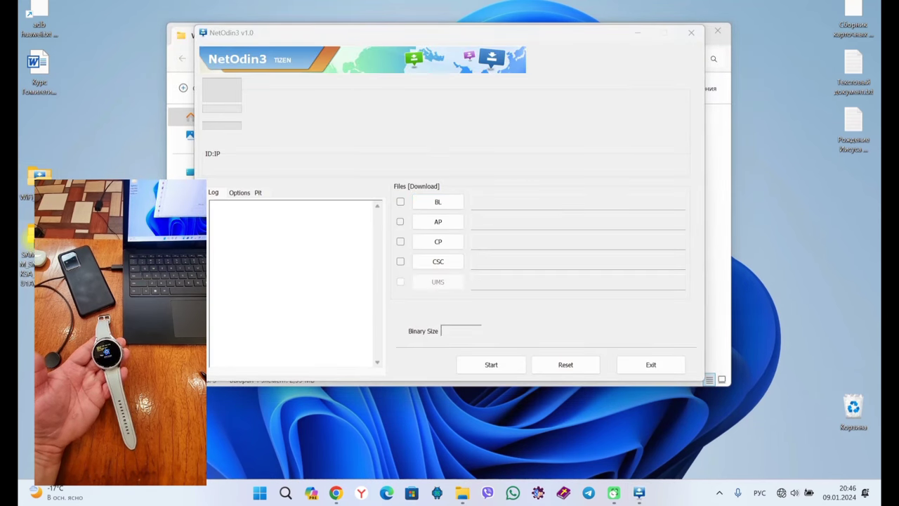
{"action": "double_click", "coordinate": [30, 233]}
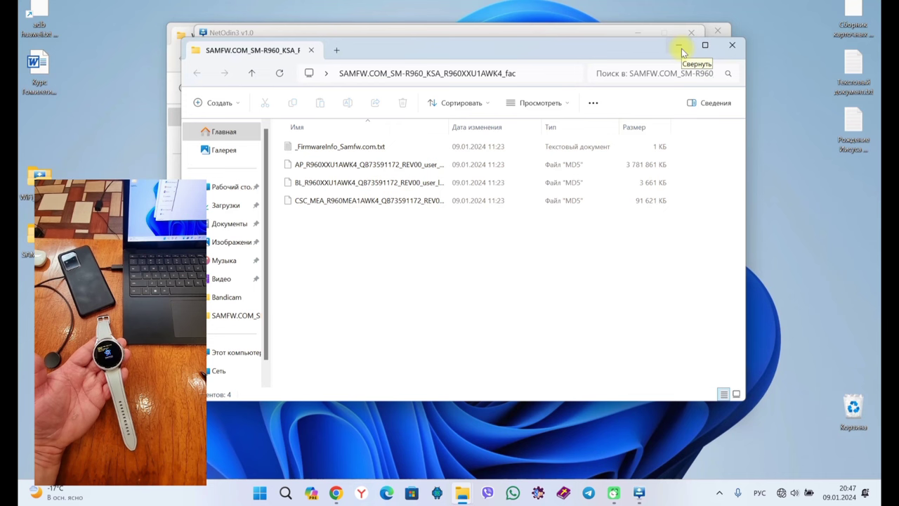
{"action": "left_click", "coordinate": [726, 43]}
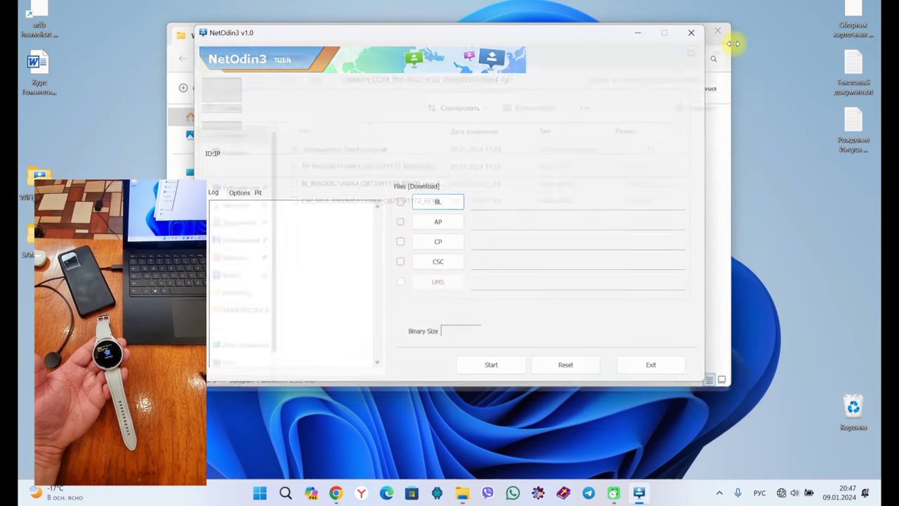
{"action": "left_click", "coordinate": [718, 32]}
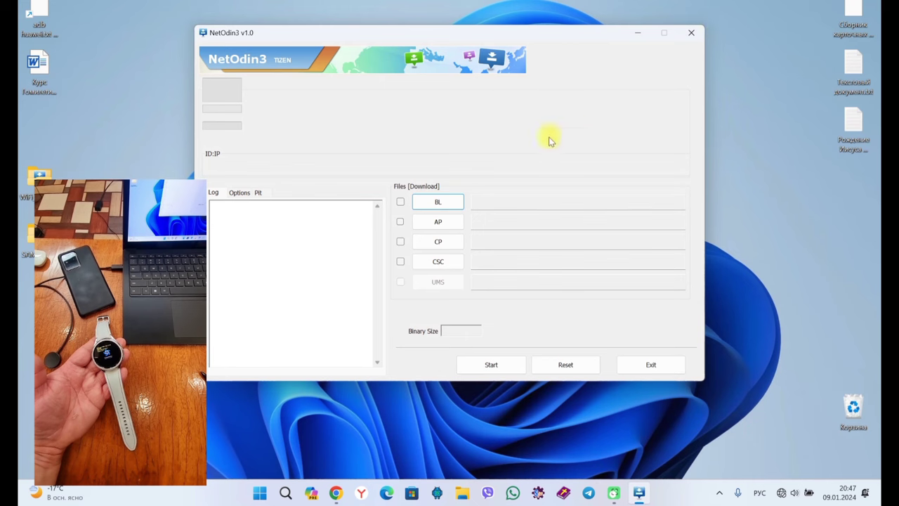
Load the BL_R960XXU1AWK4 file from the SAMFW.COM_SM-R960_KSA firmware folder on the desktop into the BL slot
{"action": "left_click", "coordinate": [451, 203]}
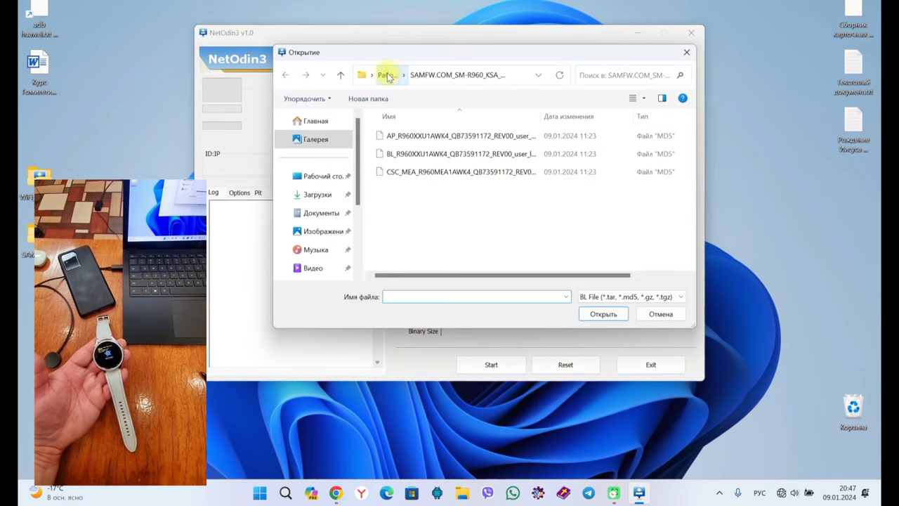
{"action": "left_click", "coordinate": [385, 75]}
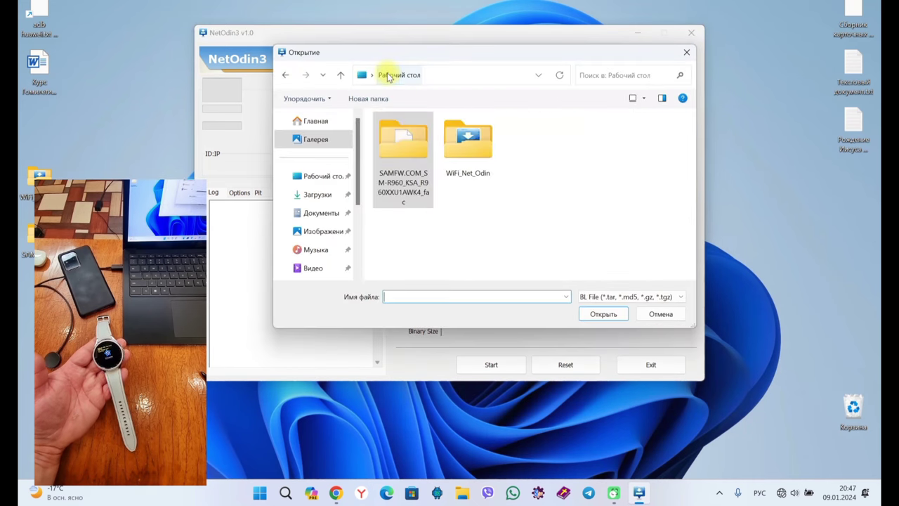
{"action": "double_click", "coordinate": [395, 138]}
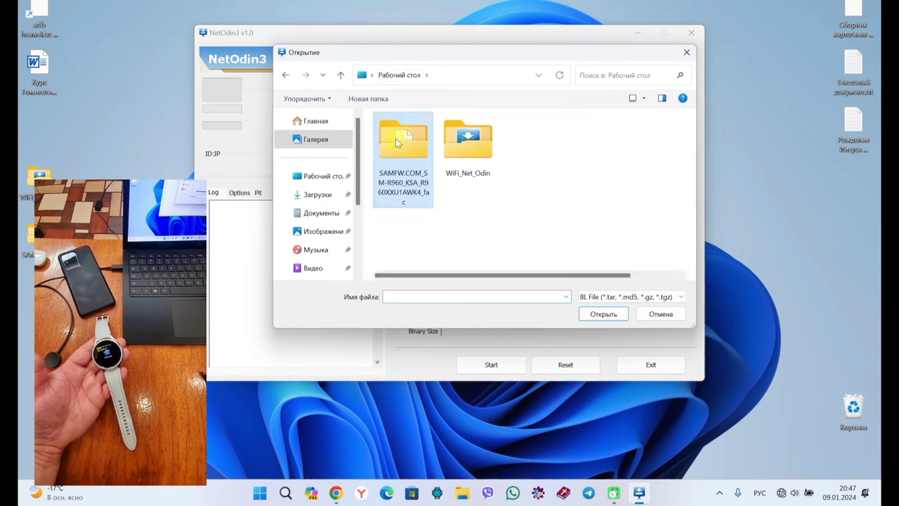
{"action": "left_click", "coordinate": [409, 154]}
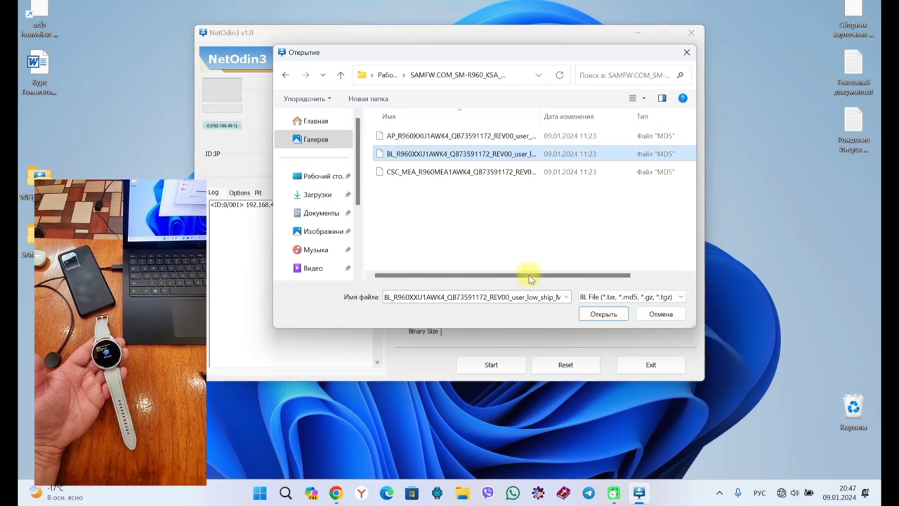
{"action": "left_click", "coordinate": [602, 314]}
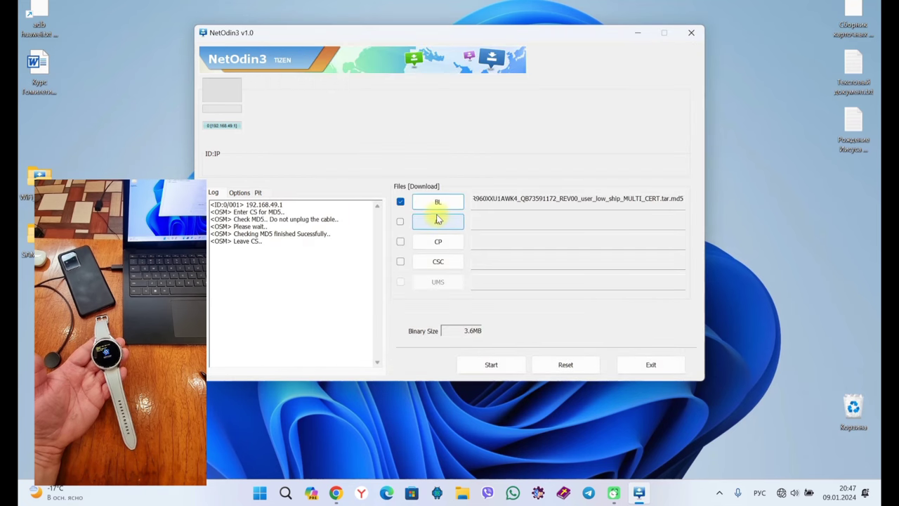
Load the AP_R960XXU1AWK4 file from the same firmware folder into the AP slot
{"action": "left_click", "coordinate": [442, 224]}
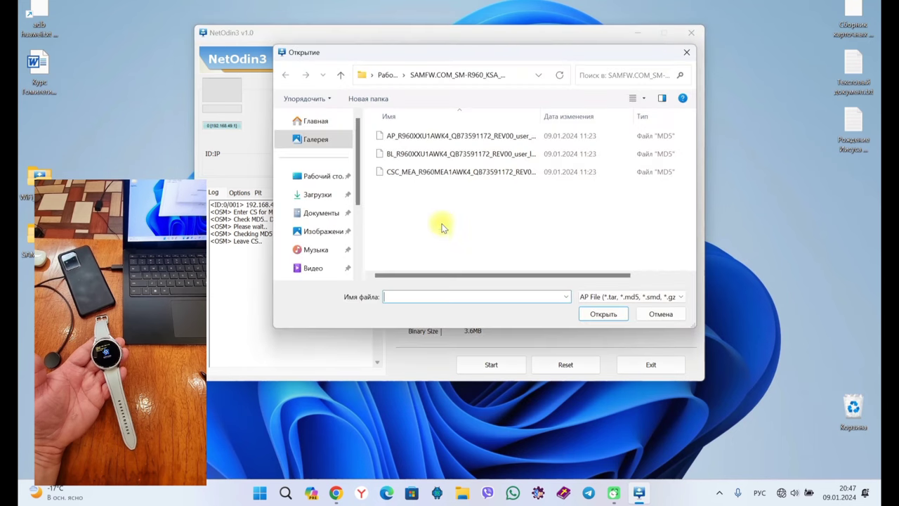
{"action": "left_click", "coordinate": [410, 137]}
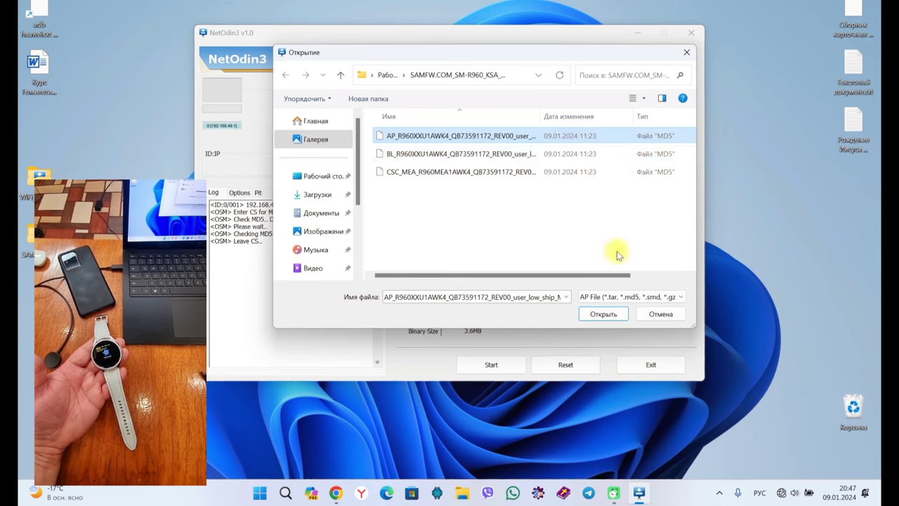
{"action": "left_click", "coordinate": [622, 313]}
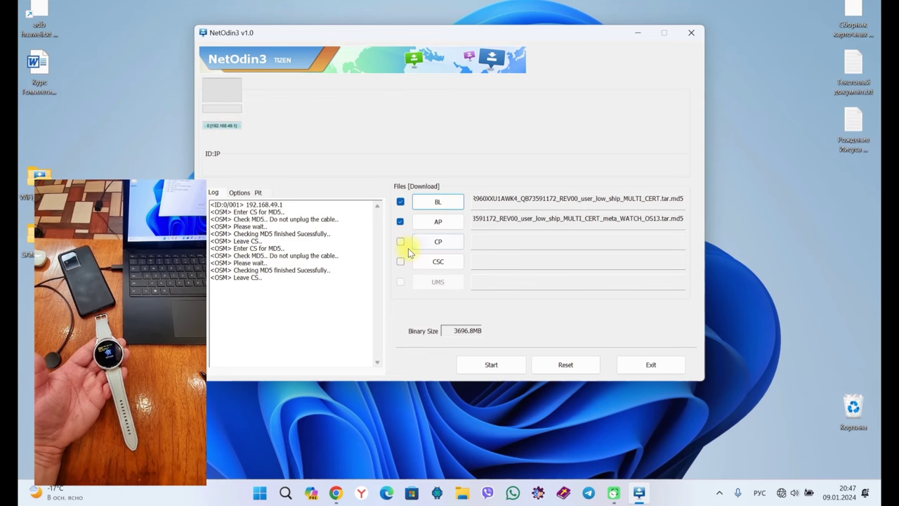
Load the CSC_MEA_R960MEA1AWK4 file into the CSC slot and move the flashing tool's window aside on the desktop
{"action": "left_click", "coordinate": [435, 262]}
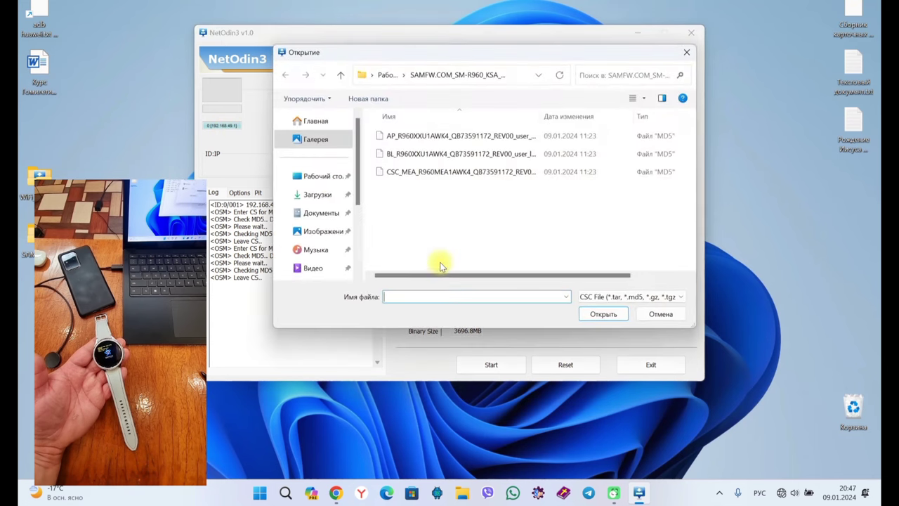
{"action": "left_click", "coordinate": [411, 172]}
{"action": "left_click", "coordinate": [601, 314]}
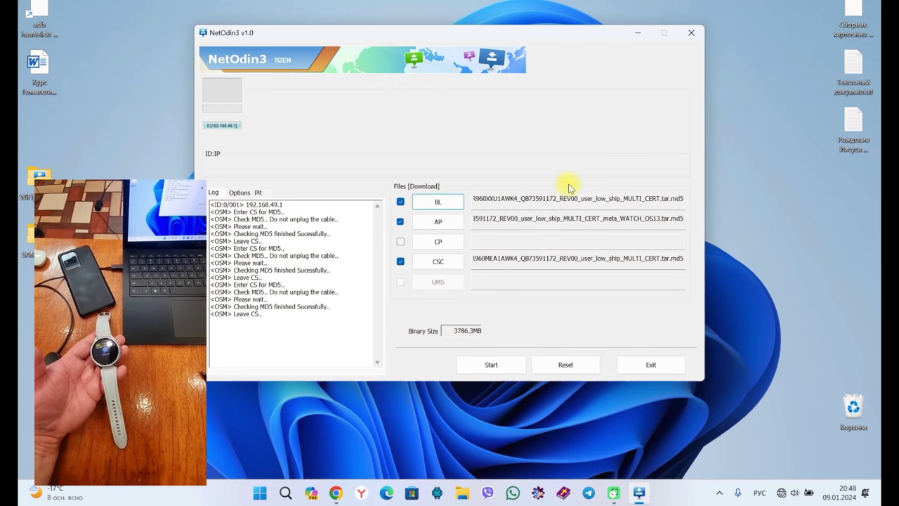
{"action": "left_click_drag", "start_coordinate": [530, 36], "coordinate": [695, 20]}
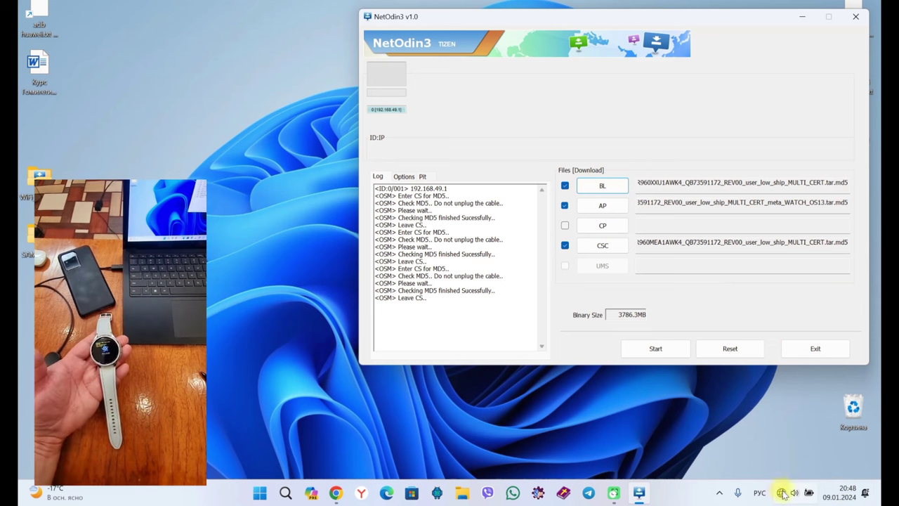
Check the computer's Wi-Fi connection status and review the flashing options, then return to the log
{"action": "mouse_move", "coordinate": [782, 491]}
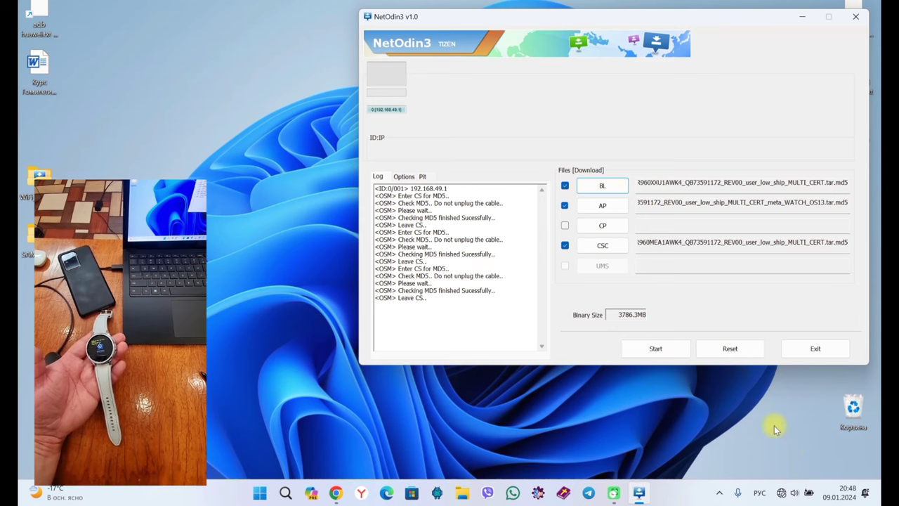
{"action": "left_click", "coordinate": [781, 493]}
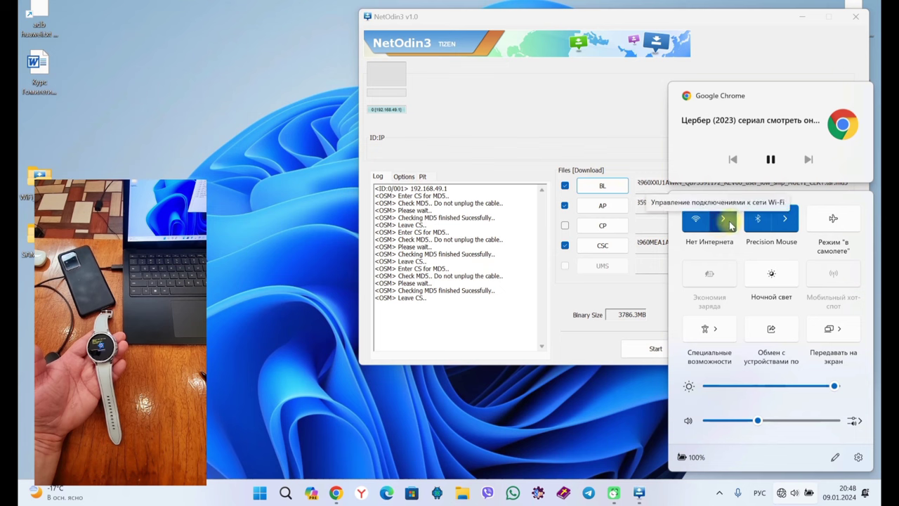
{"action": "left_click", "coordinate": [533, 419]}
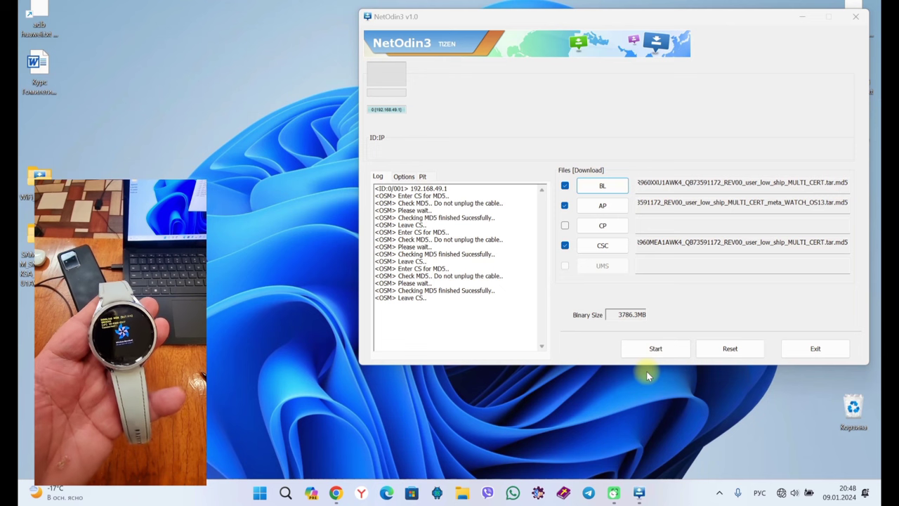
{"action": "left_click", "coordinate": [404, 177]}
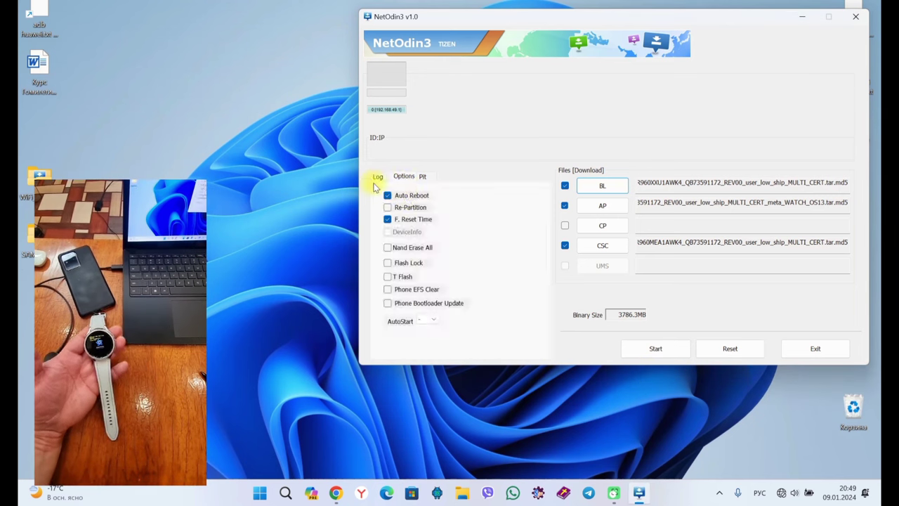
{"action": "left_click", "coordinate": [378, 176]}
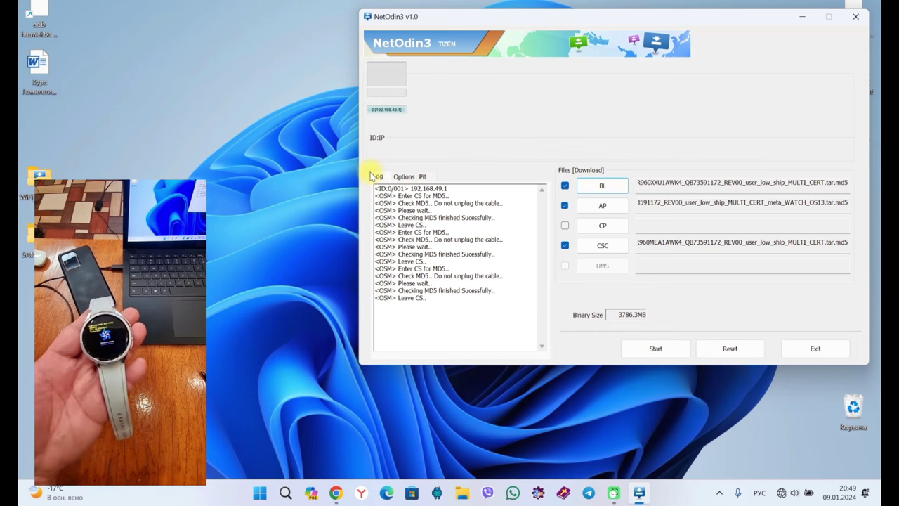